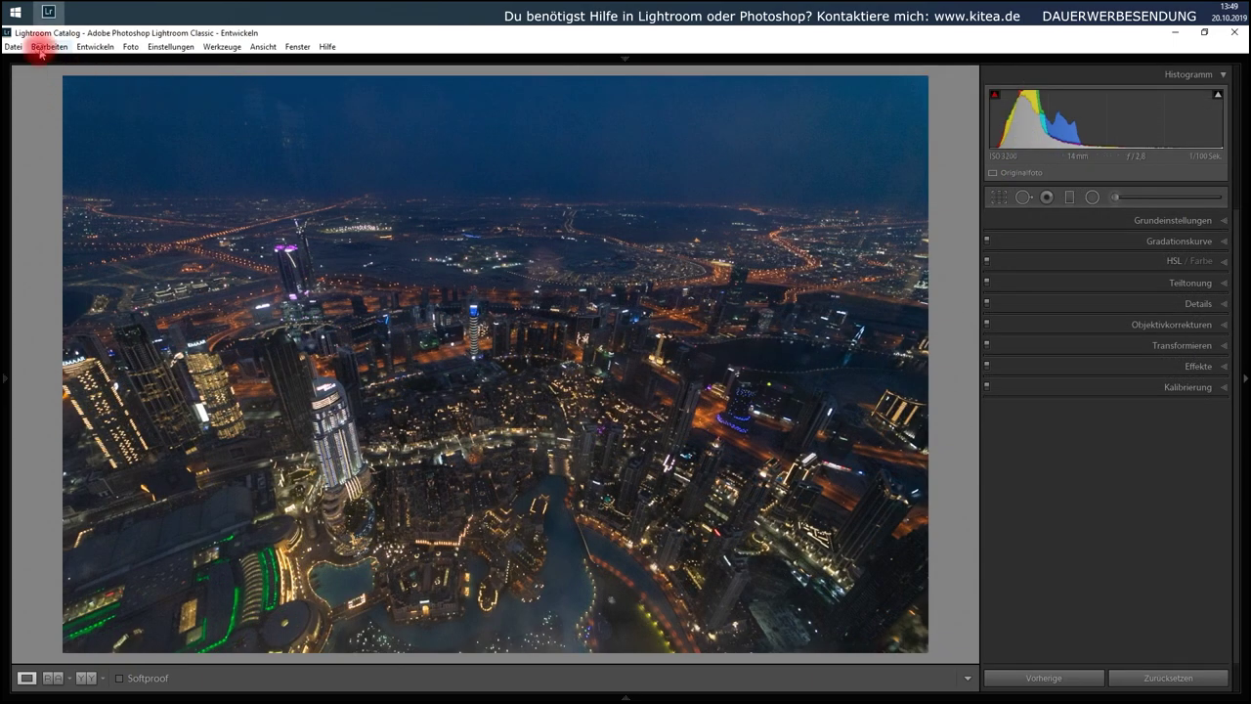
In Preferences > Vorgaben, turn on 'Standardeinstellungen an ISO-Wert der Kamera ausrichten'
left_click(44, 45)
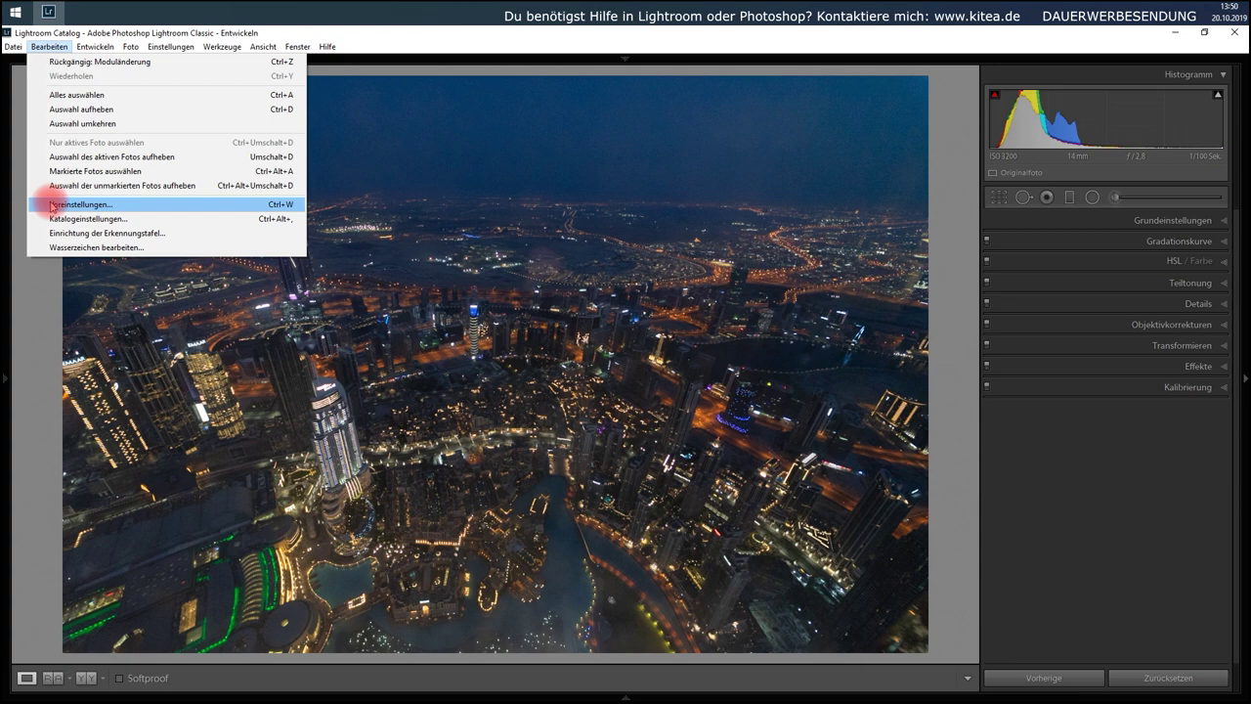
left_click(52, 207)
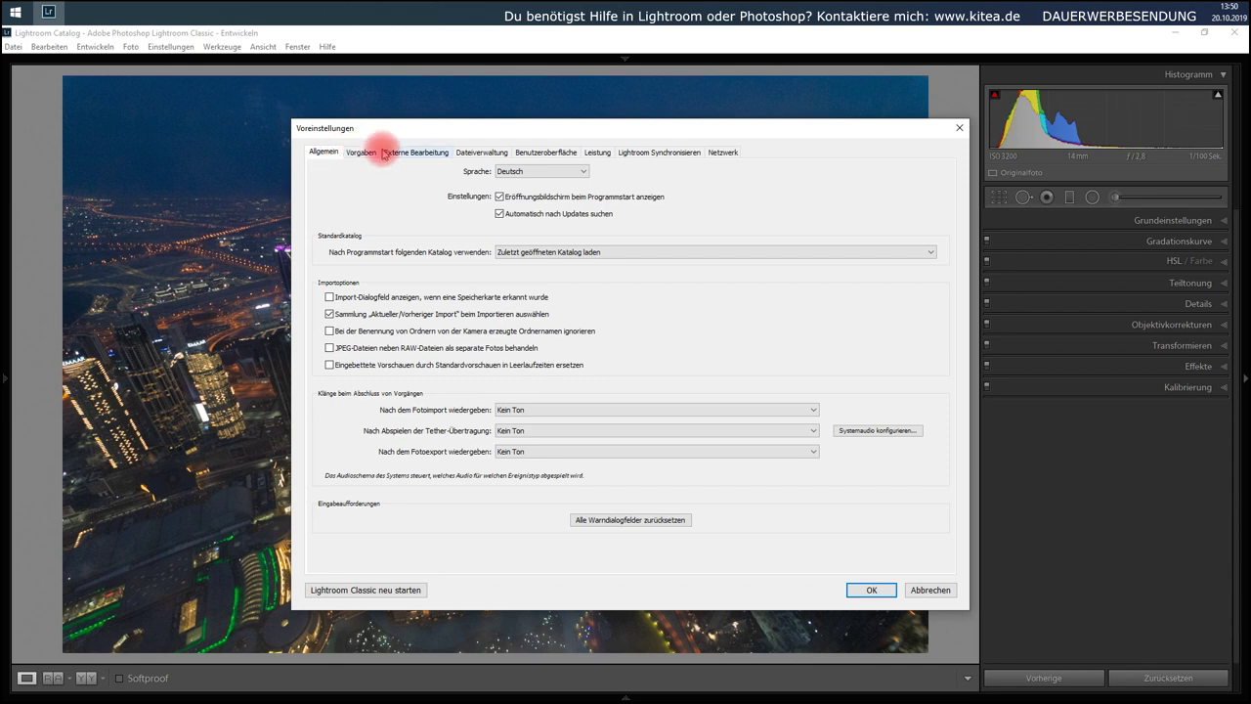
left_click(361, 152)
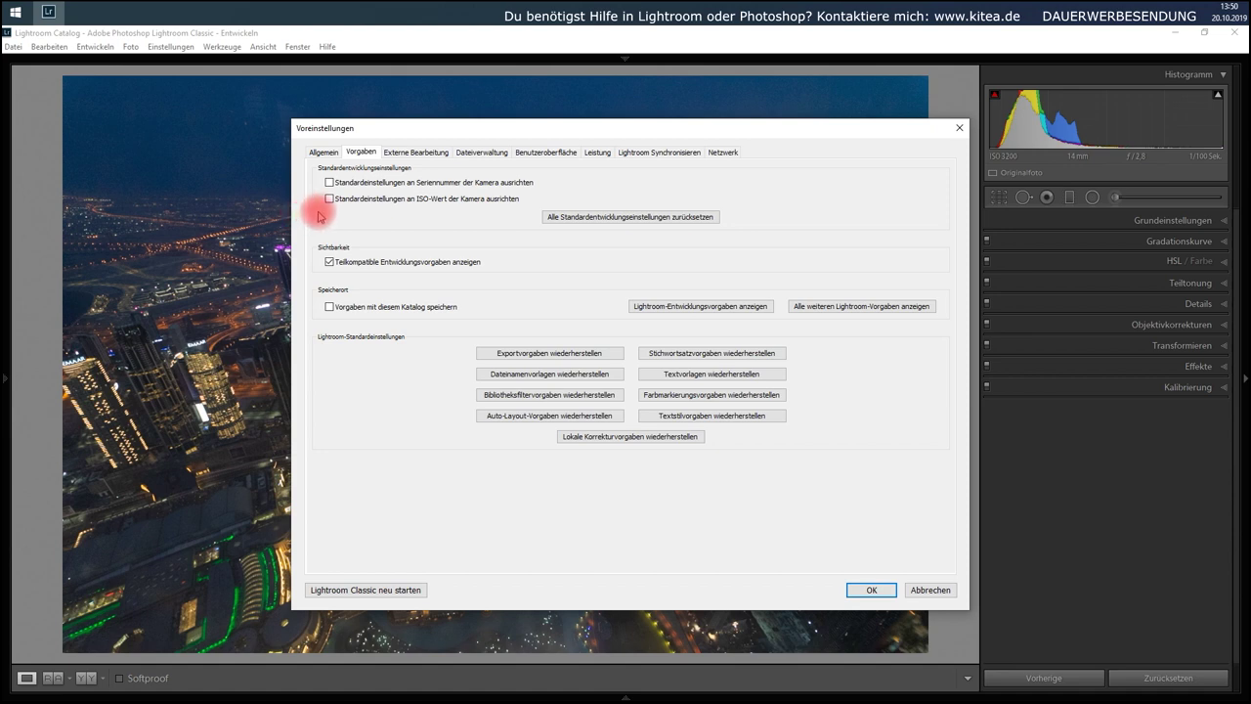
left_click(329, 200)
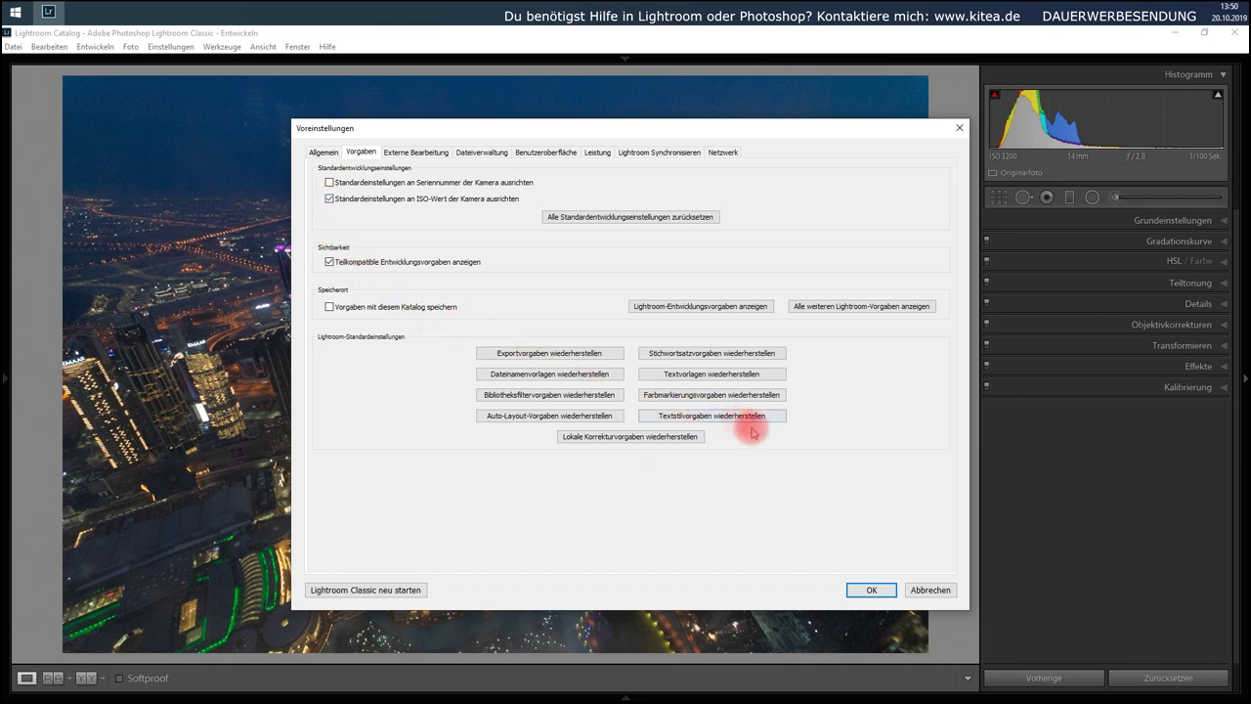
left_click(867, 588)
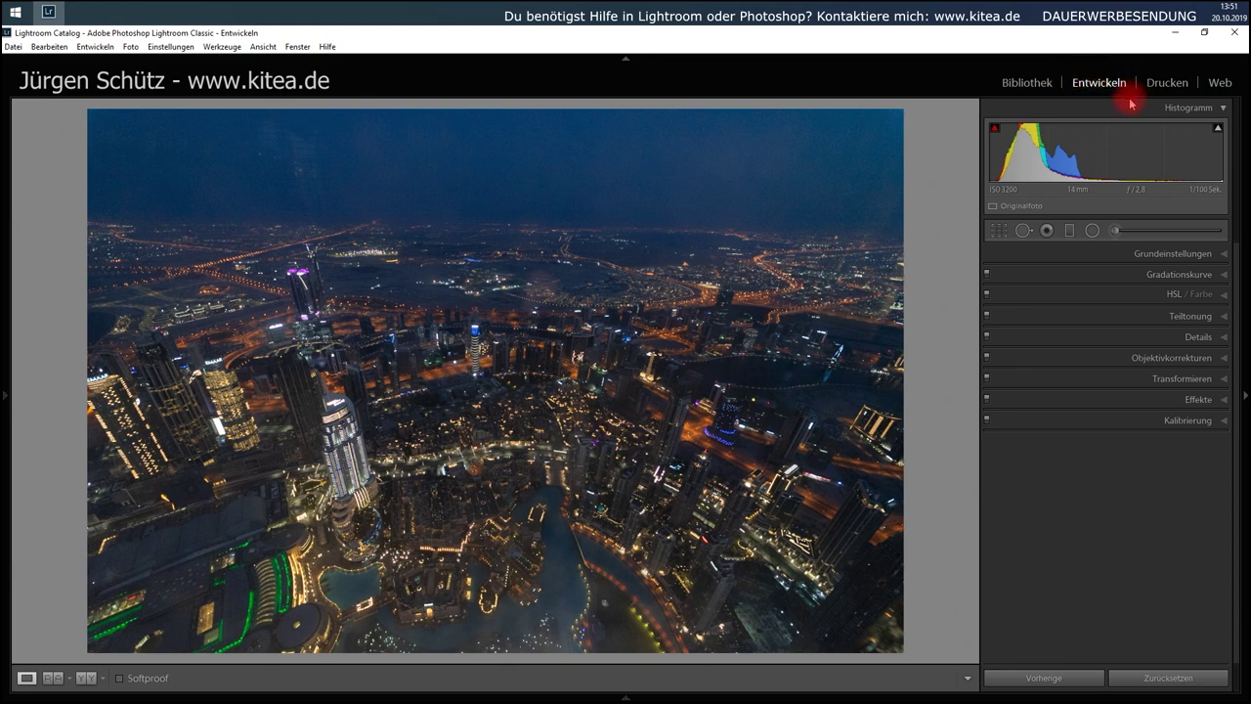
Switch to the Bibliothek module and show the catalog in Grid view
left_click(1027, 82)
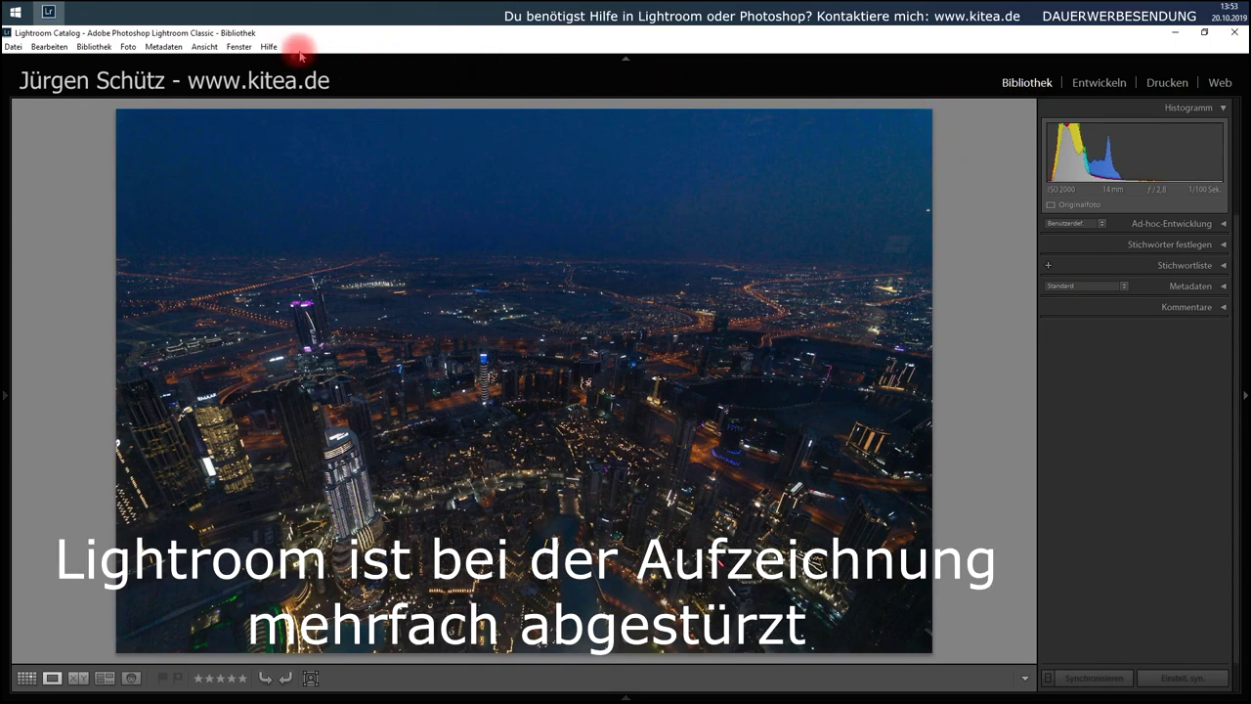
left_click(204, 46)
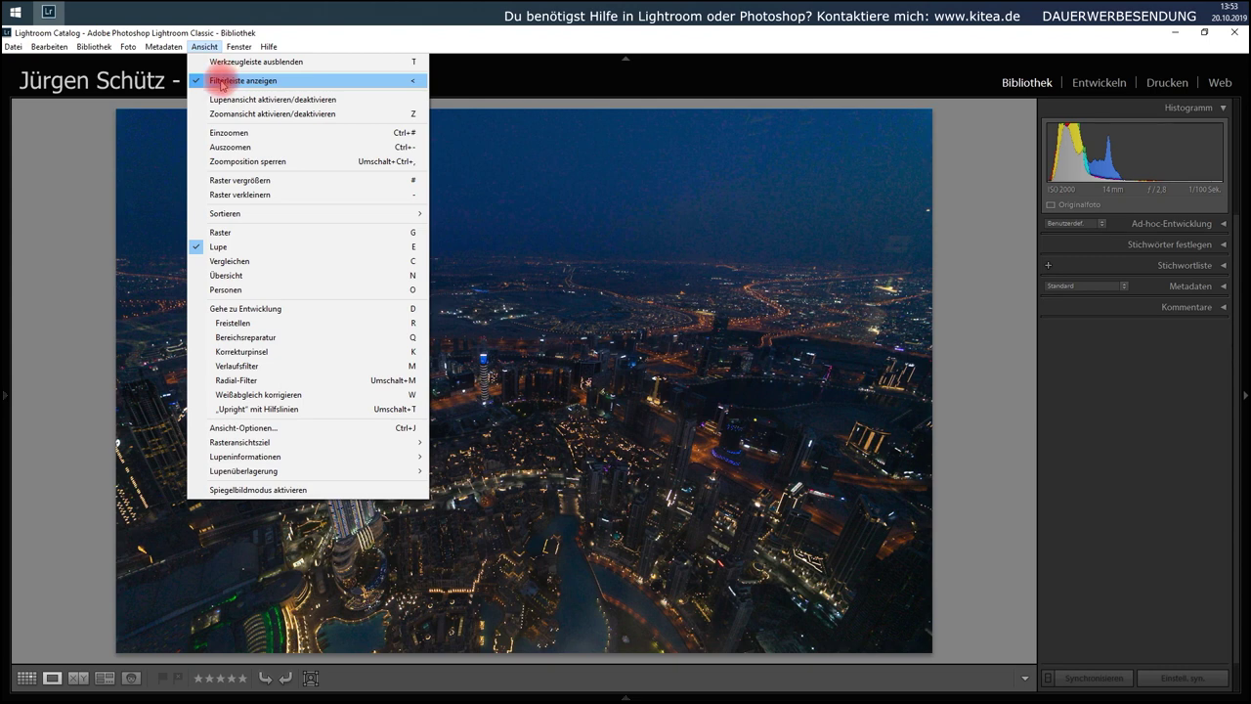
left_click(498, 35)
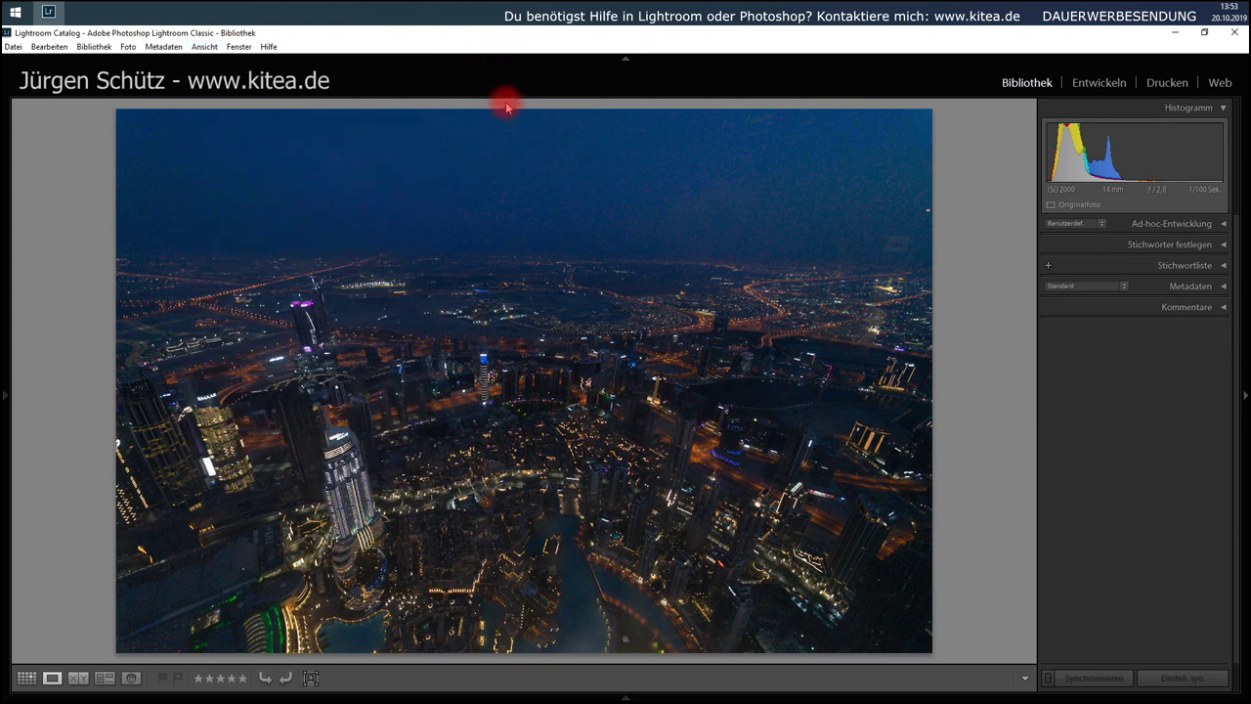
key("g")
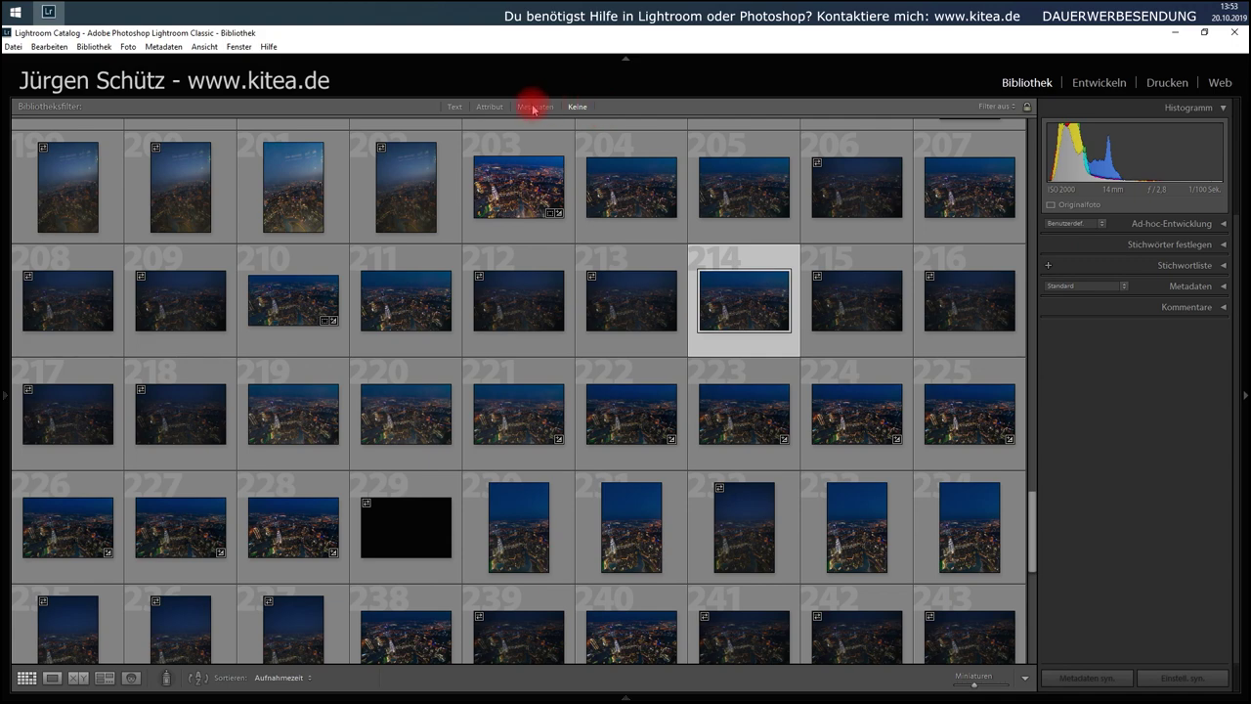
Open the Metadaten filter bar with the Belichtungsinformationen column preset
left_click(533, 107)
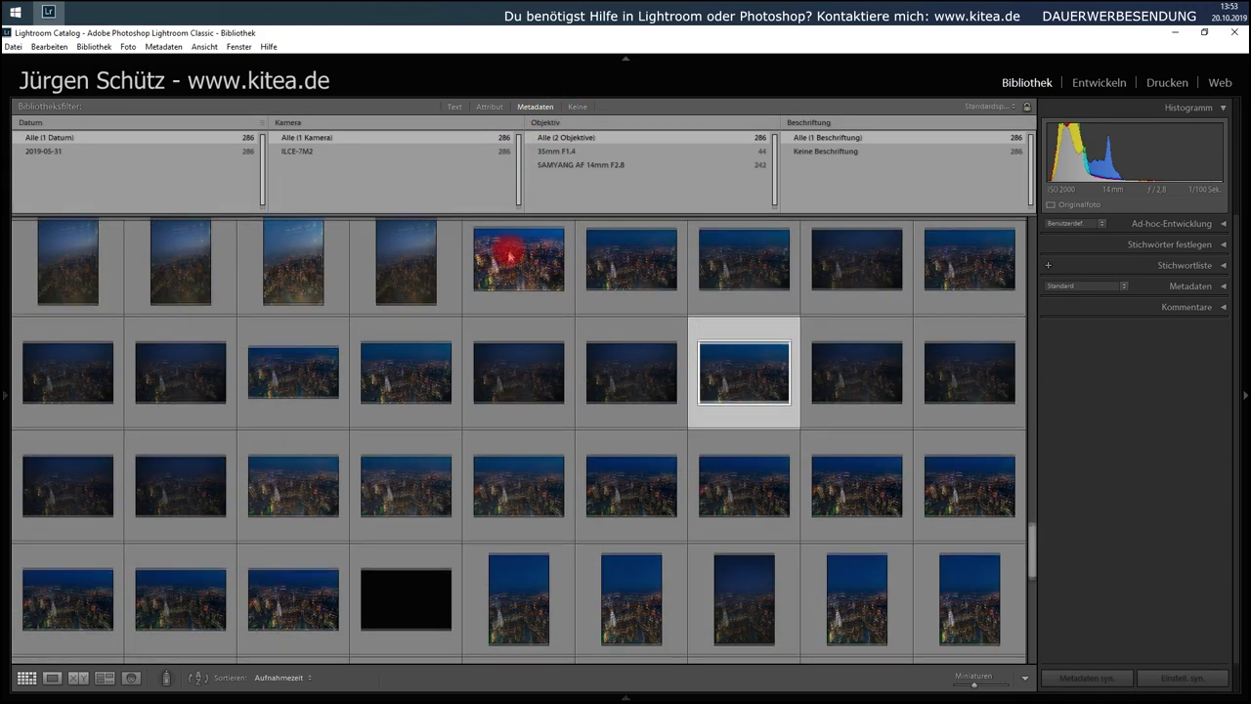
left_click_drag(512, 217, 503, 222)
left_click(1012, 107)
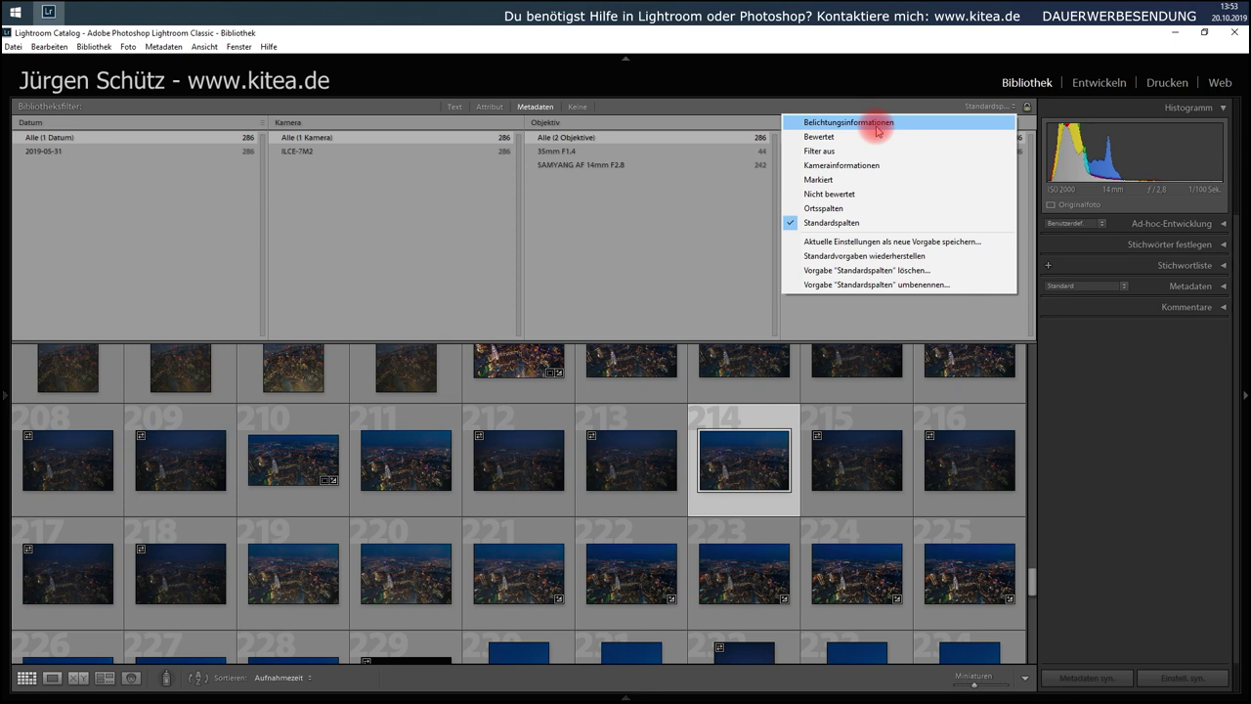
left_click(470, 140)
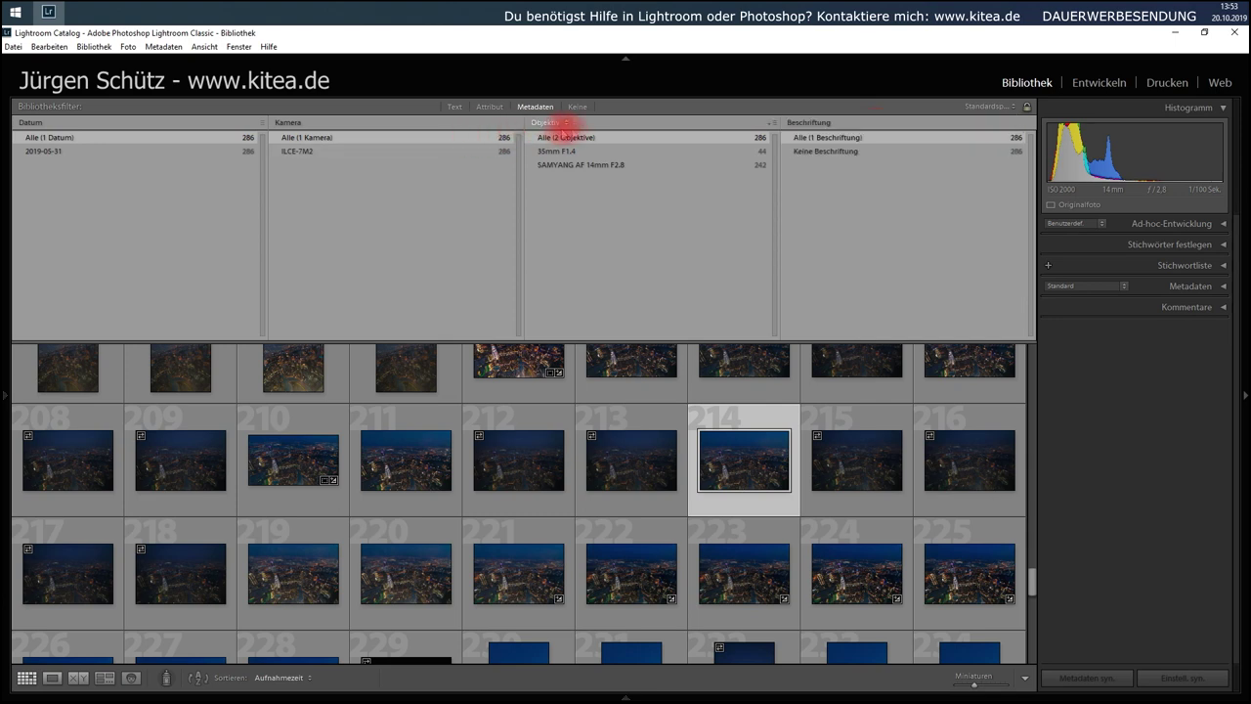
left_click(983, 108)
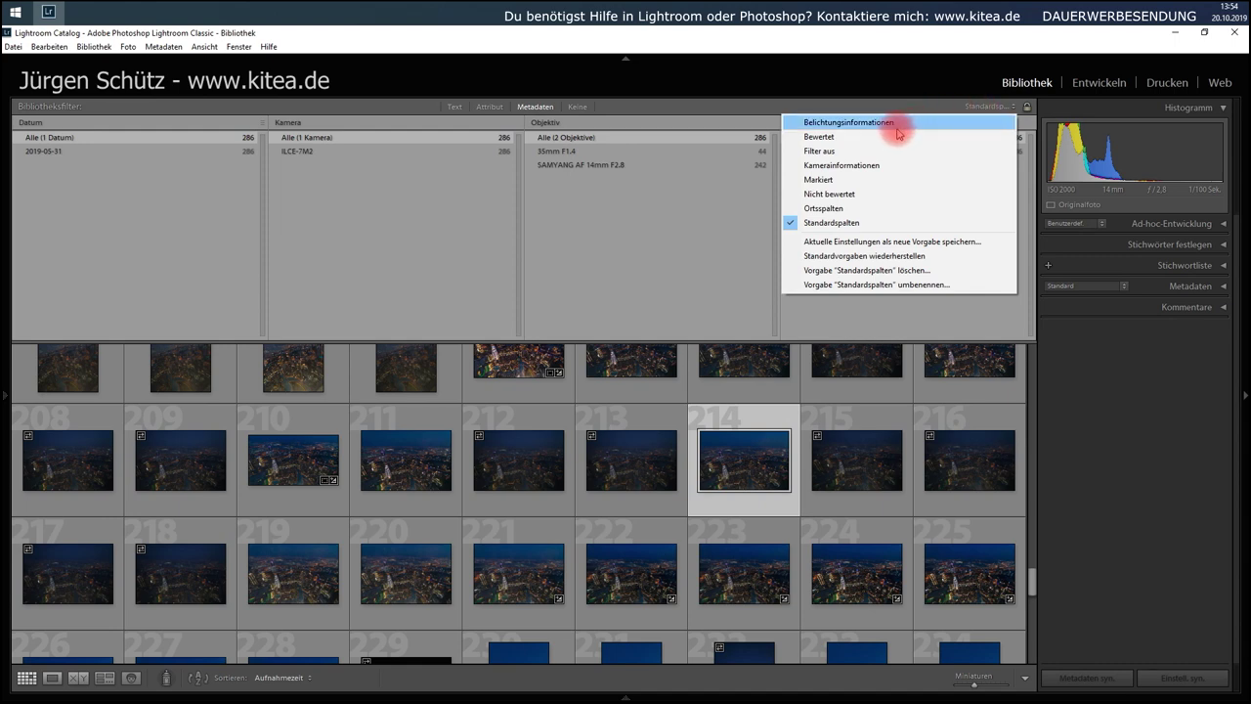
left_click(897, 131)
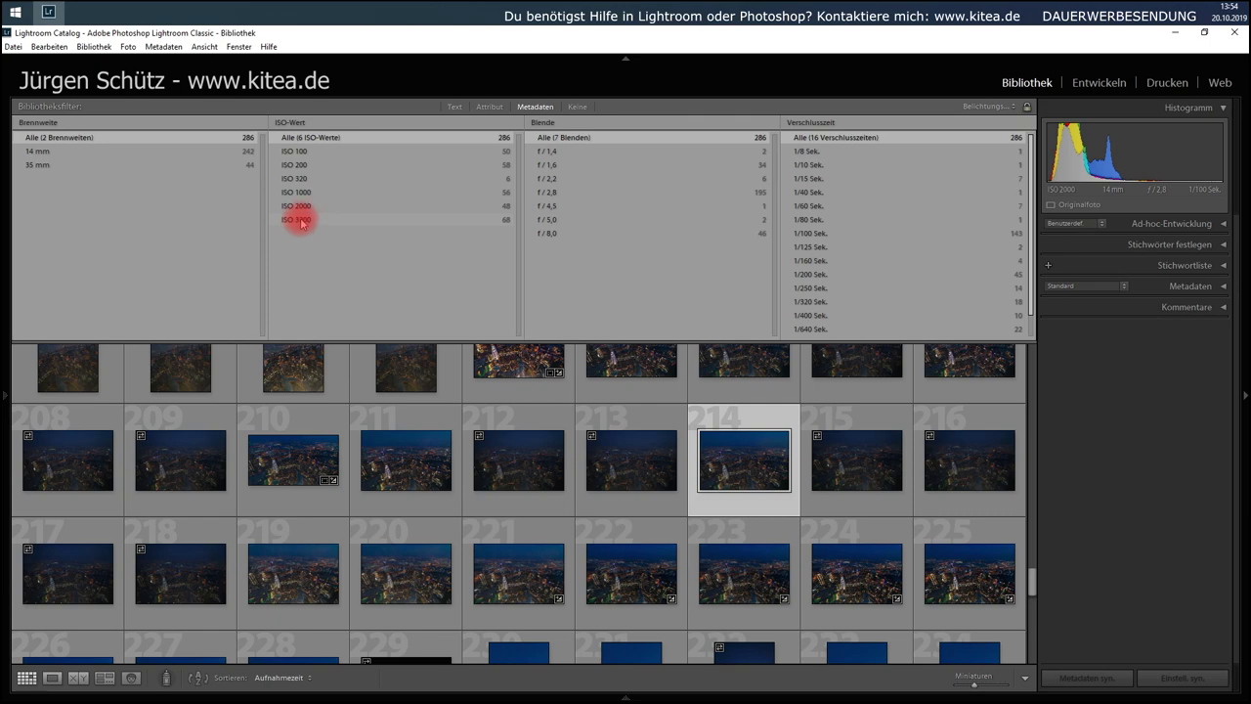
Filter to the ISO 3200 photos and open the first one in Entwickeln
left_click(301, 221)
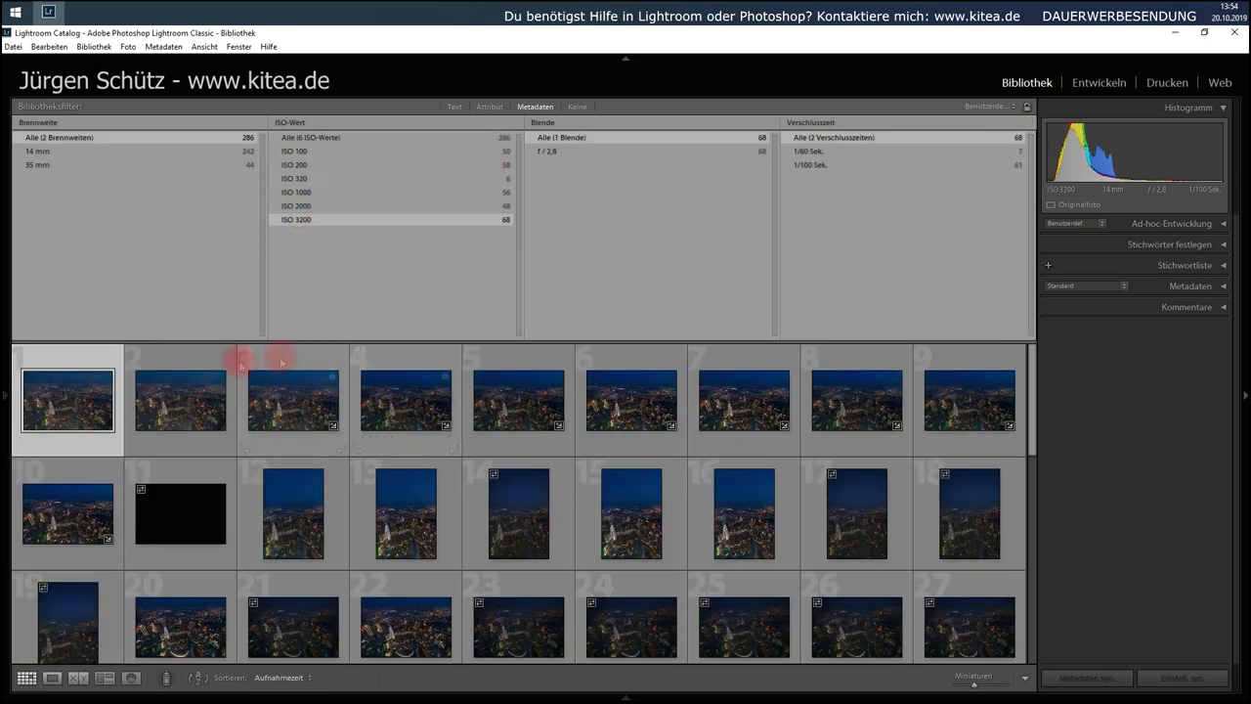
double_click(98, 366)
left_click(1095, 88)
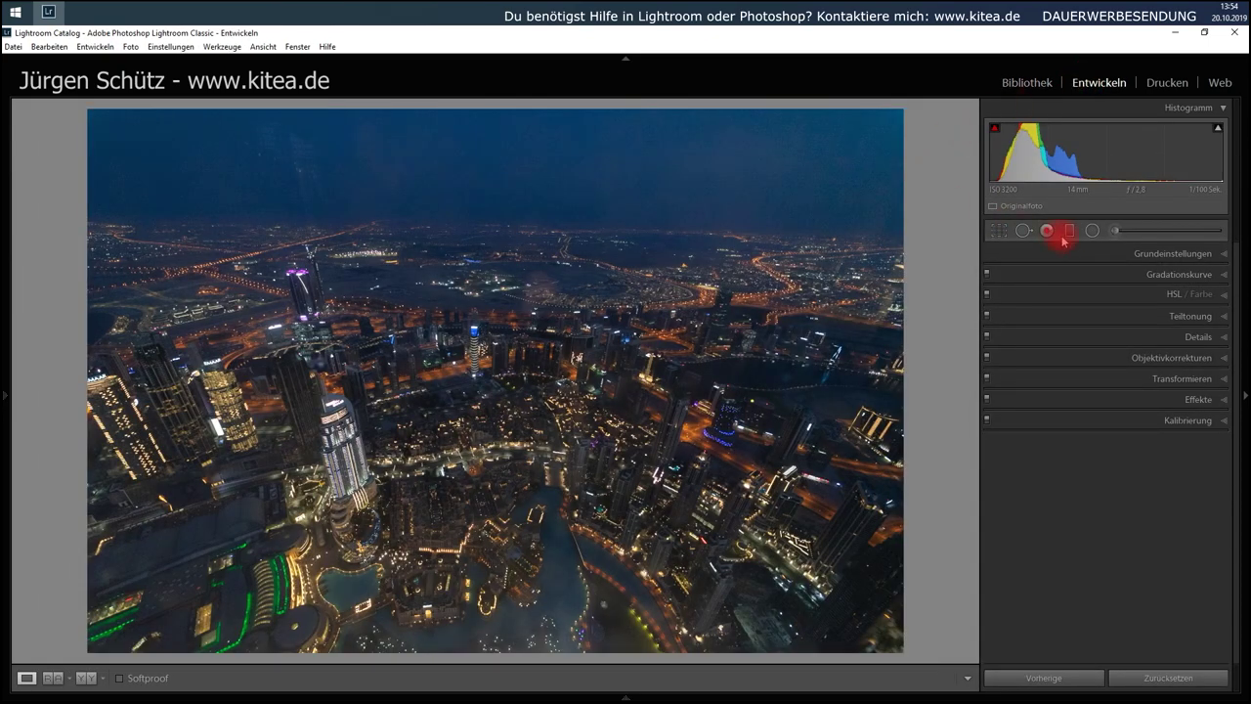
Show the Details panel and zoom to 1:1 on the city buildings
left_click(1070, 253)
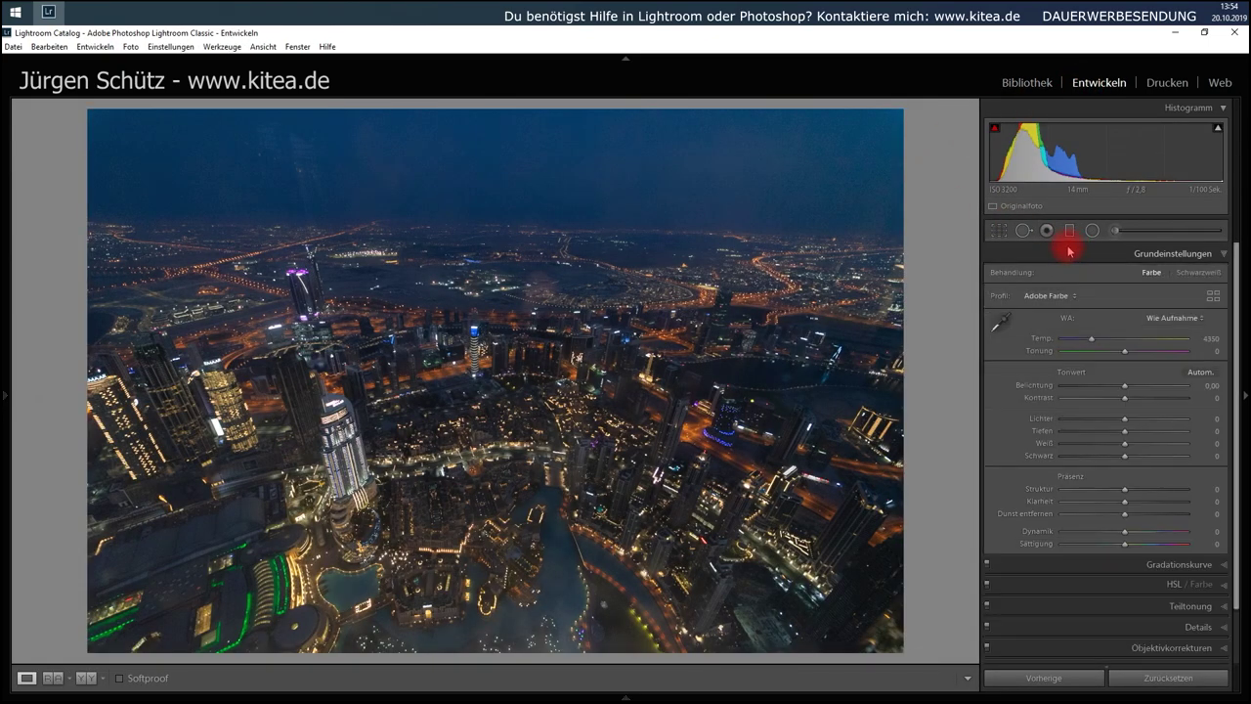
left_click(1068, 252)
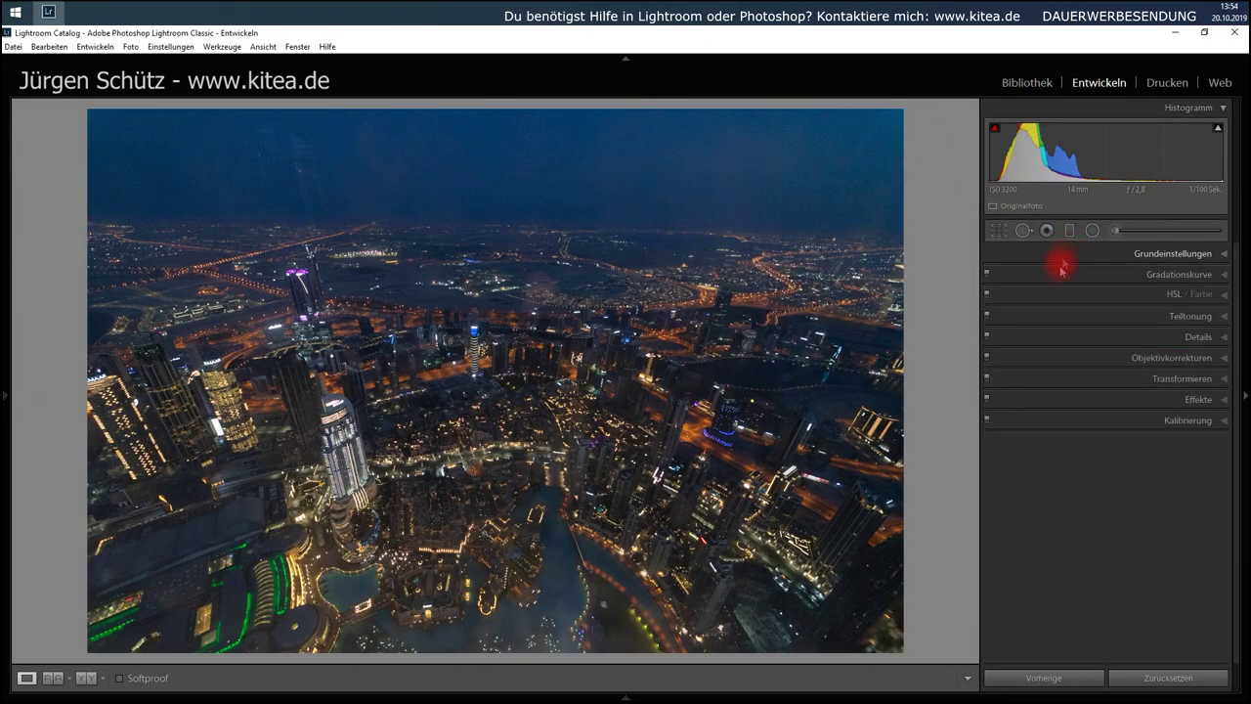
left_click(1045, 335)
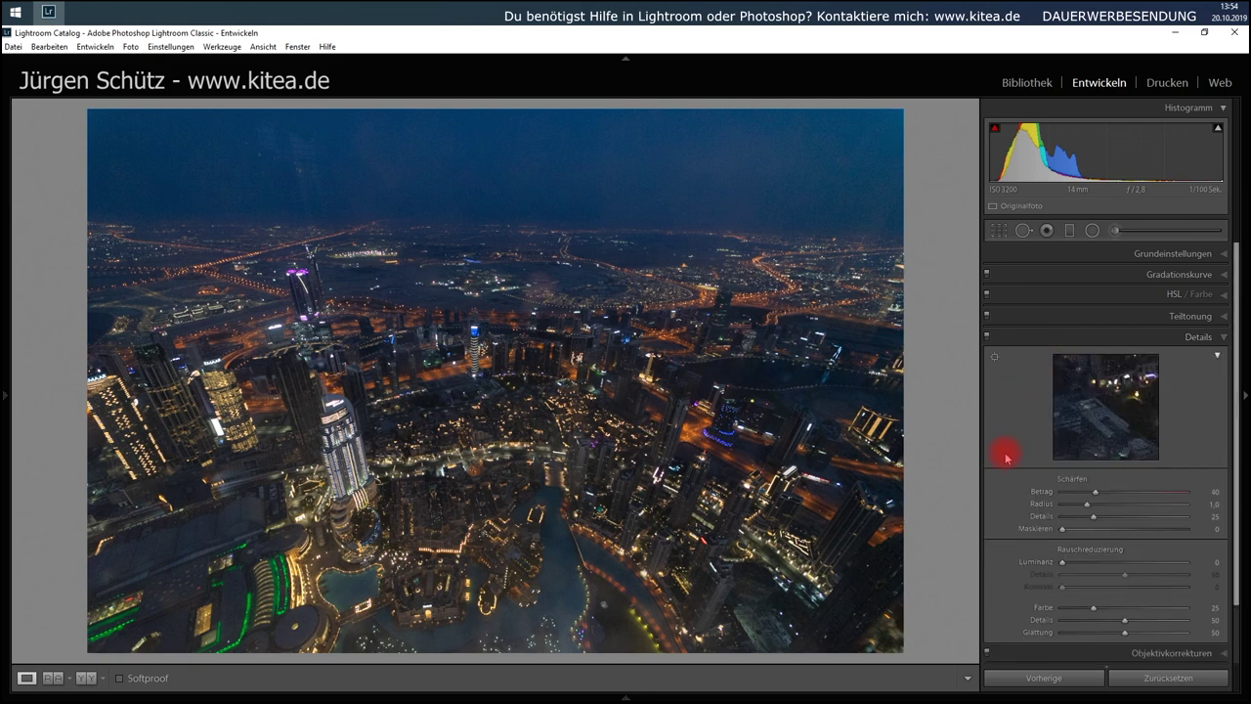
left_click(490, 409)
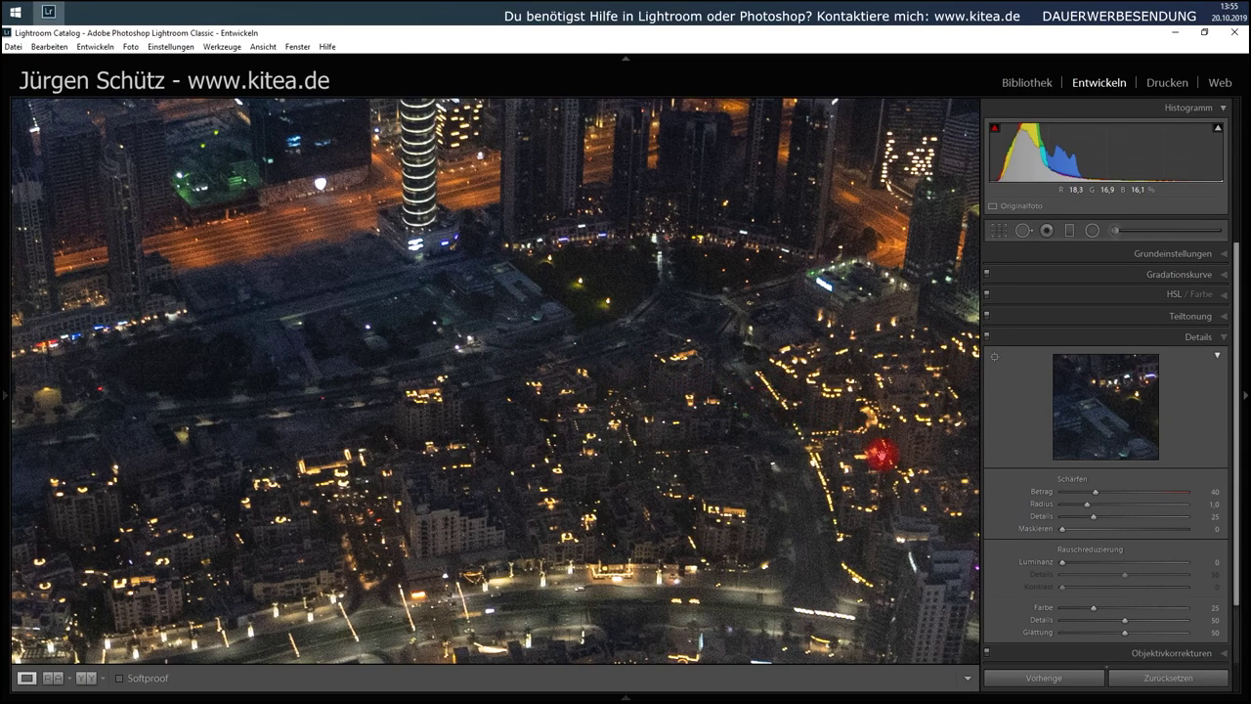
Set noise reduction to Luminanz 25, Kontrast 50 and Farbe 50, then fit the view
left_click_drag(1062, 563, 1075, 564)
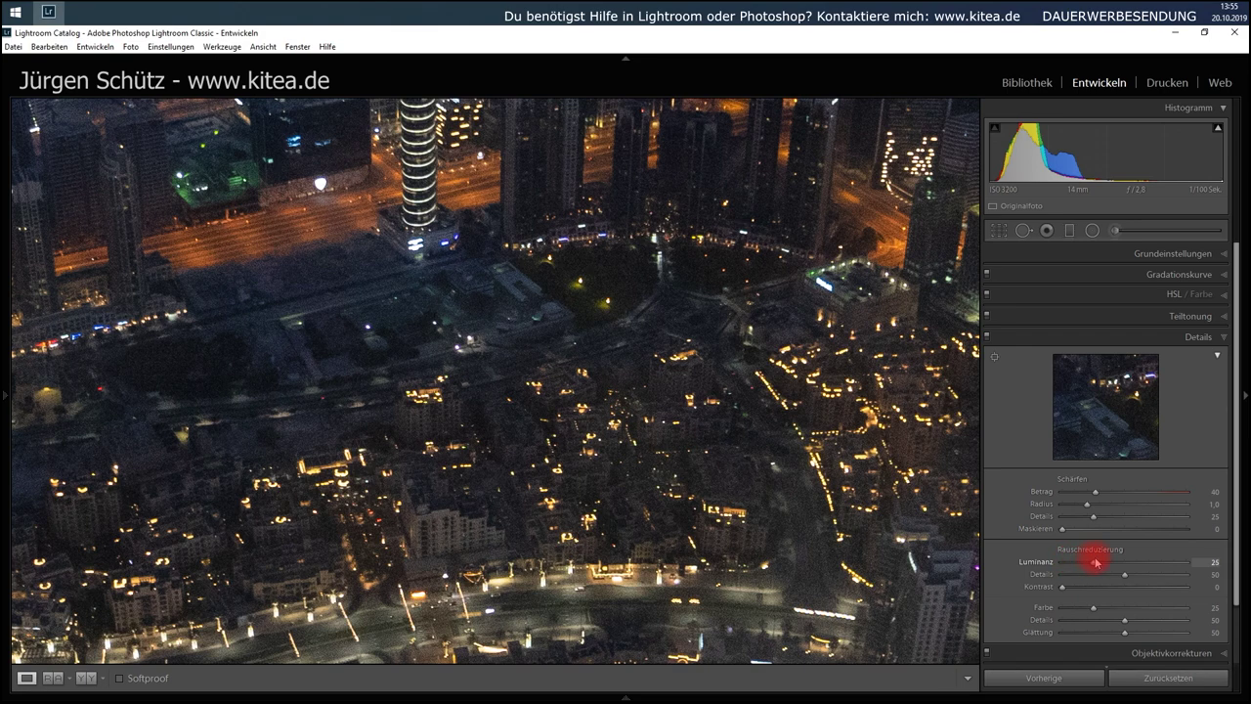
left_click_drag(1095, 563, 1096, 563)
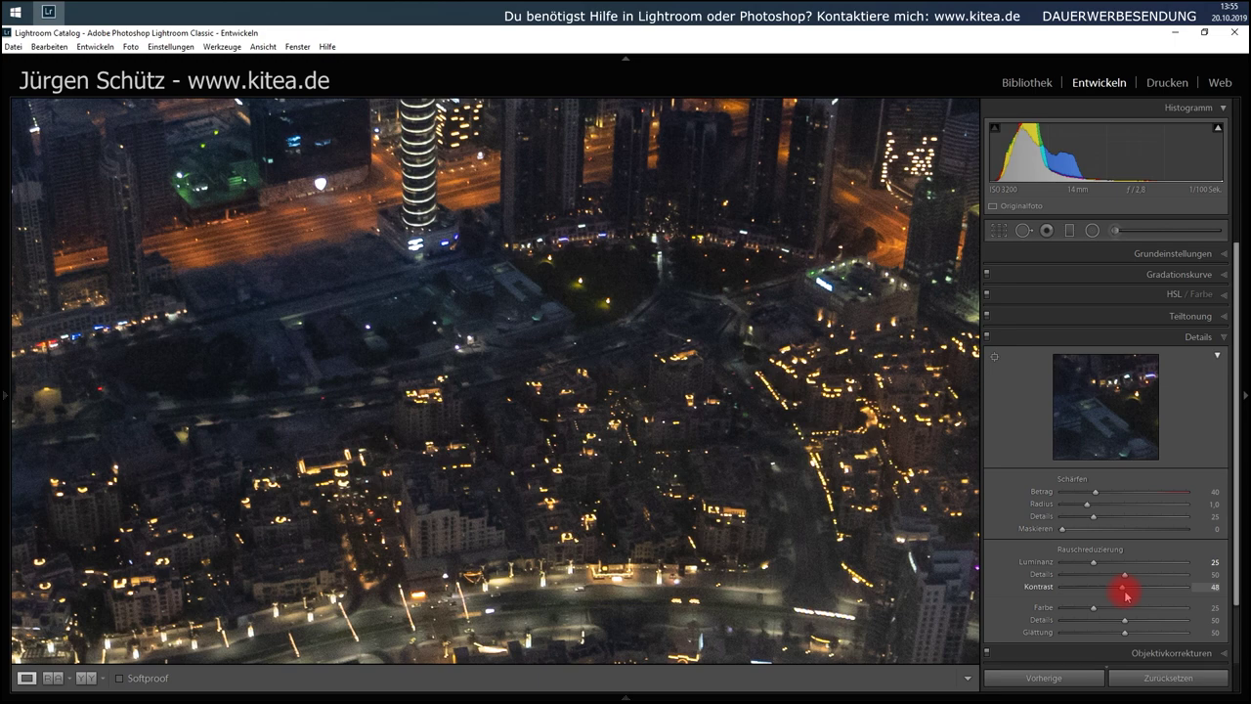
left_click_drag(1126, 594, 1127, 594)
left_click_drag(1127, 612, 1127, 612)
left_click(698, 427)
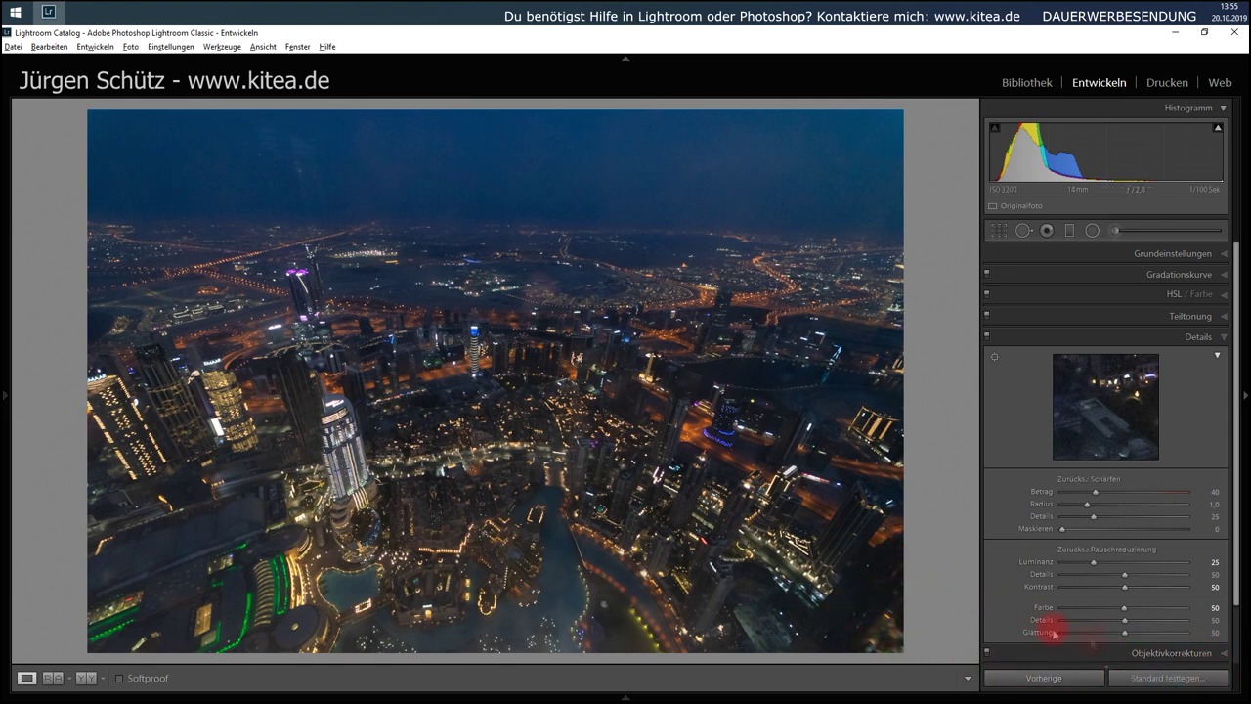
Update the Sony ILCE-7M2 ISO 3200 defaults to the current settings and return to the Library
key("alt")
left_click(1140, 677, "alt")
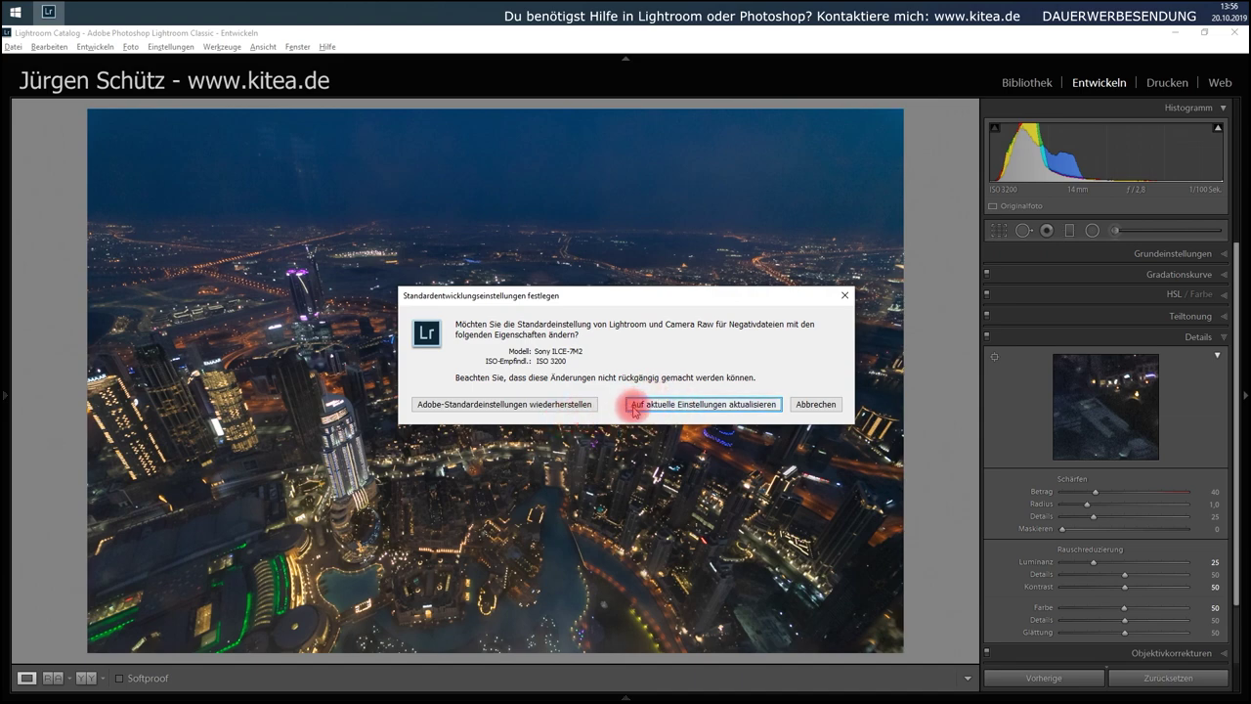
left_click(642, 408)
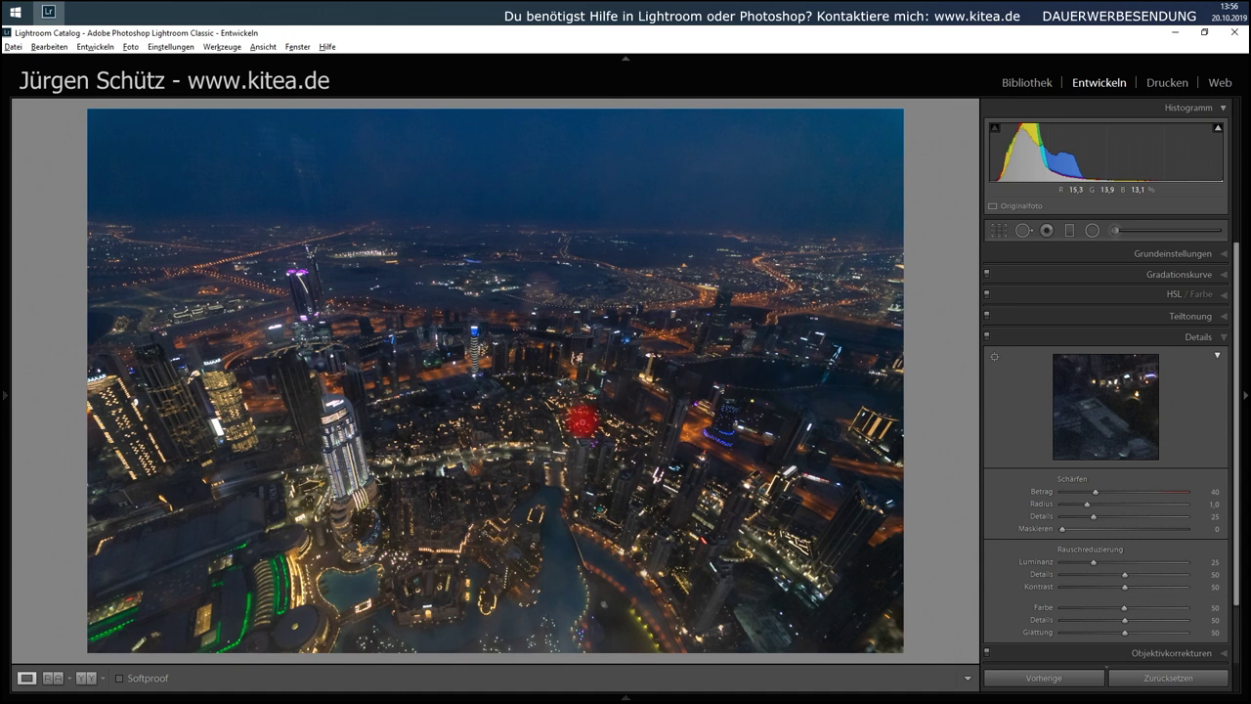
left_click(1024, 83)
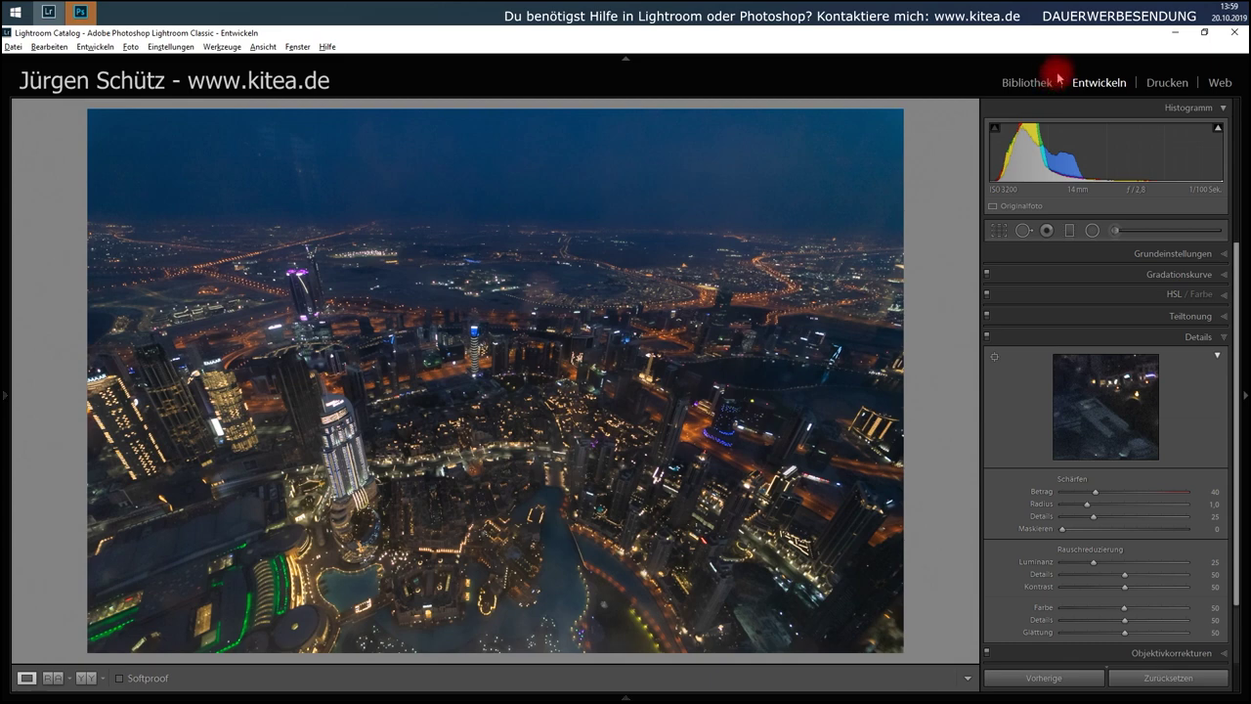
left_click(1023, 83)
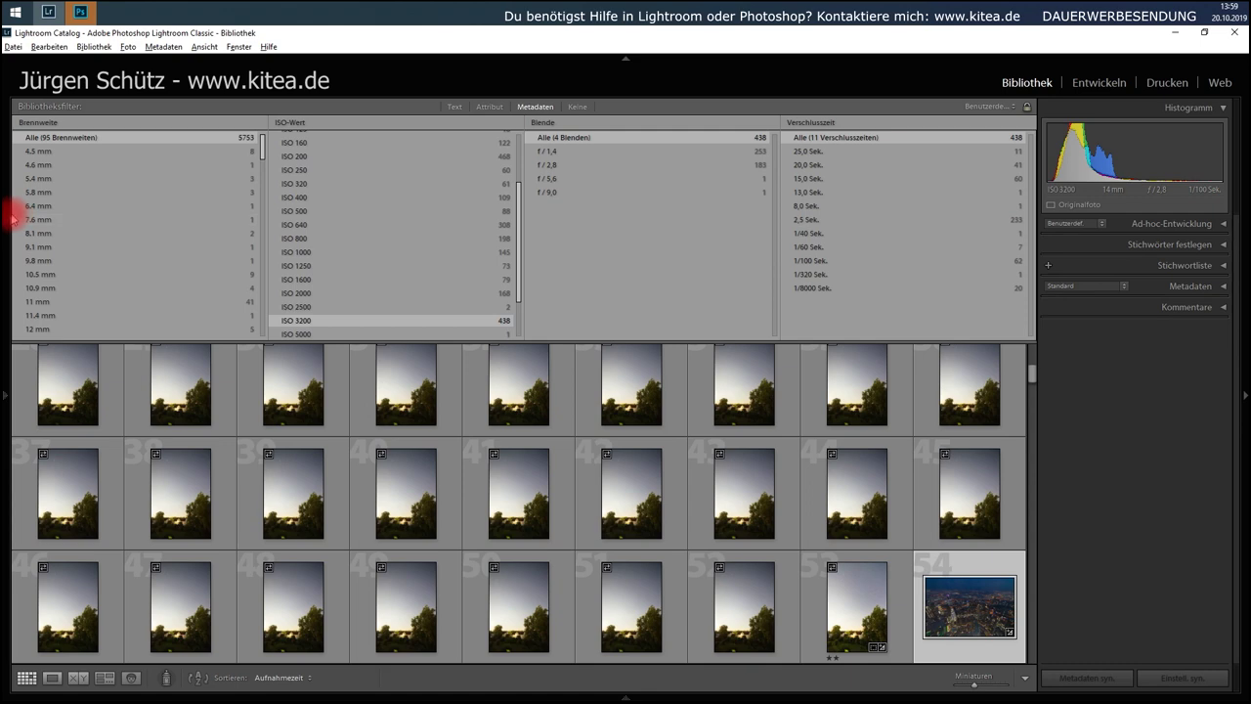
Select all 438 ISO 3200 photos and set up a sync including noise reduction
left_click(6, 219)
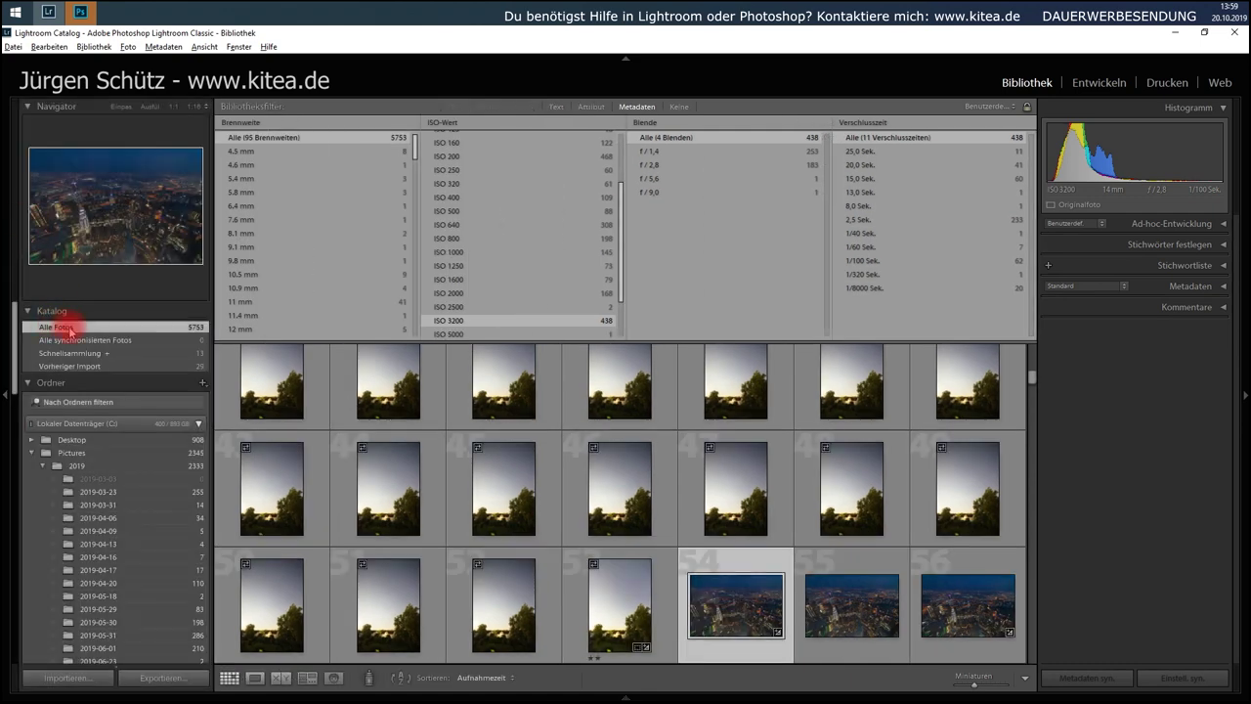
mouse_move(851, 384)
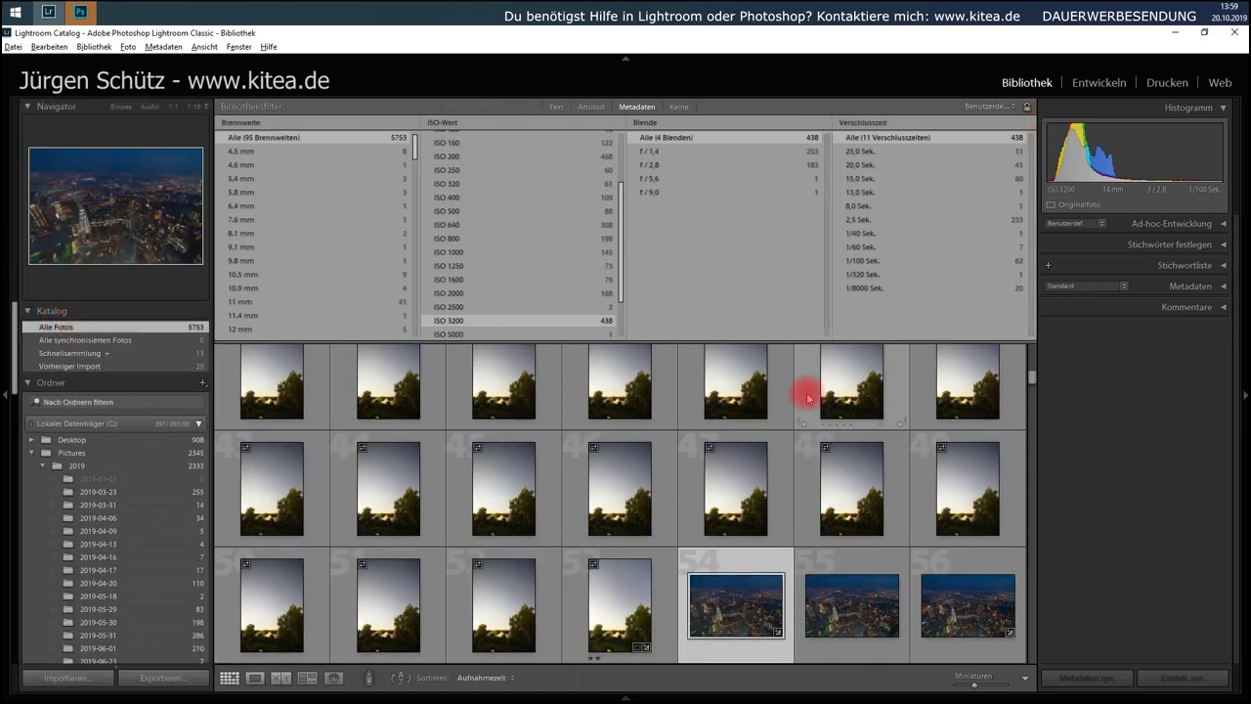
key("ctrl+a")
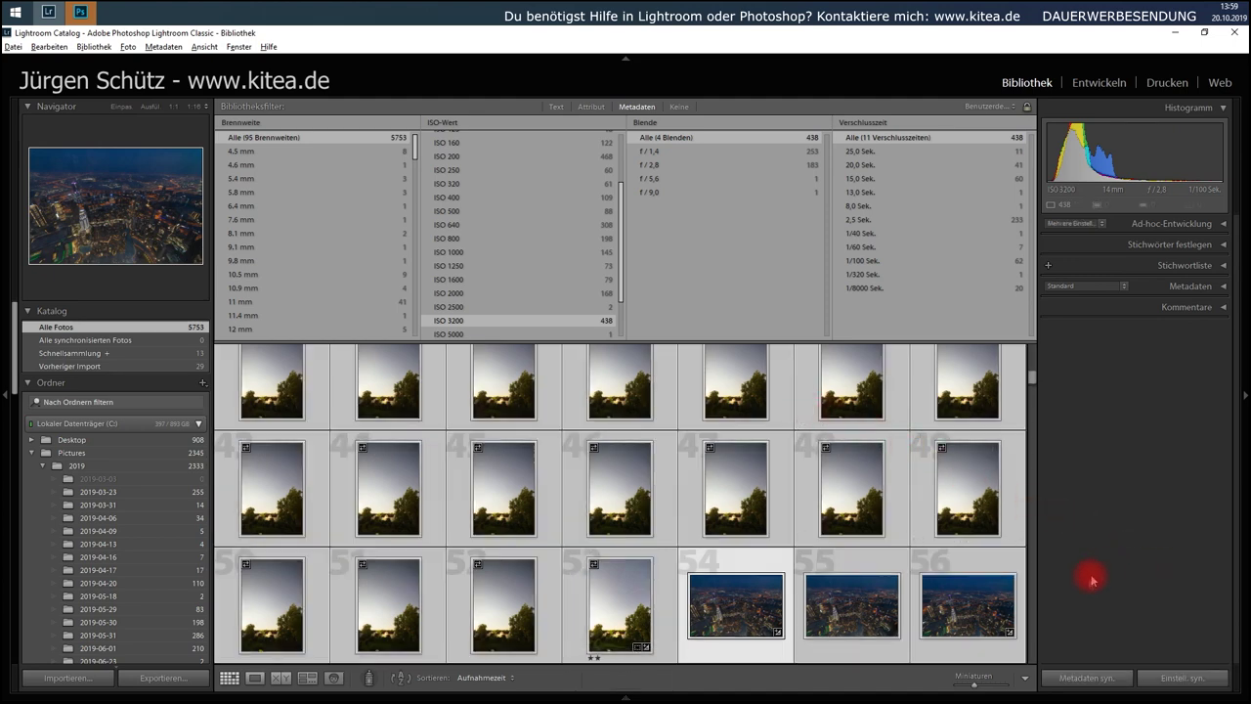
left_click(1154, 684)
left_click(532, 348)
left_click(534, 404)
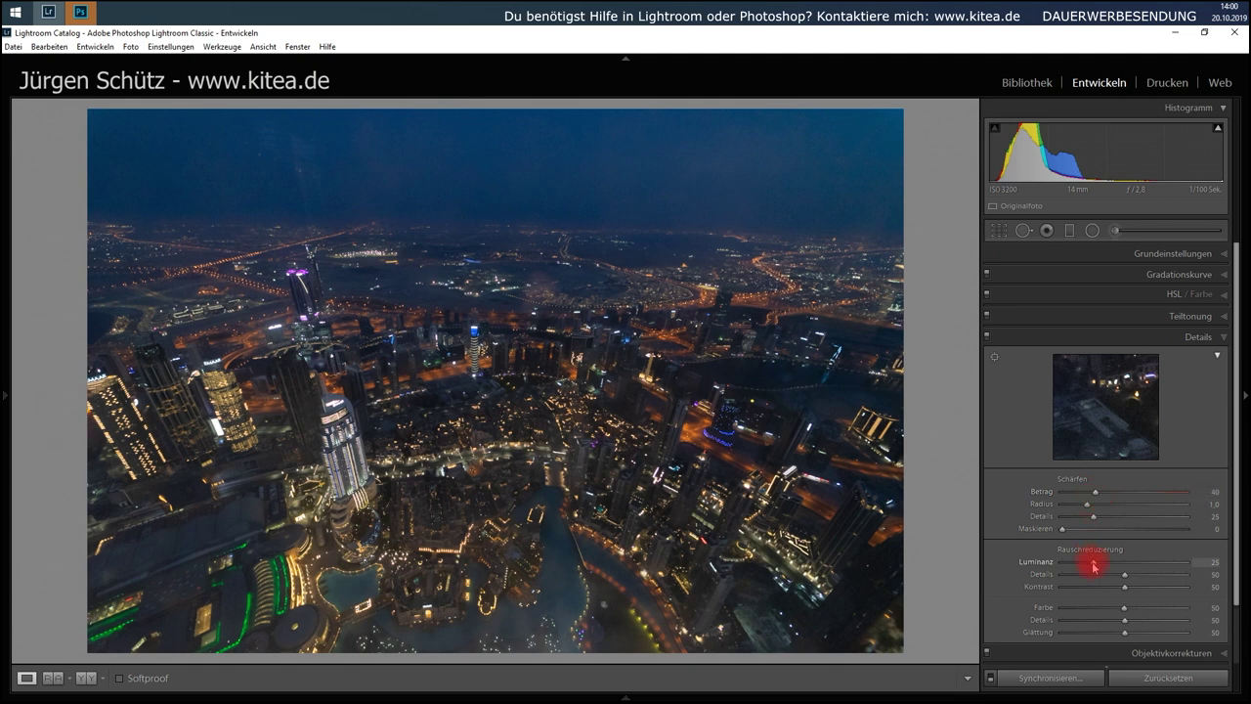
key("alt")
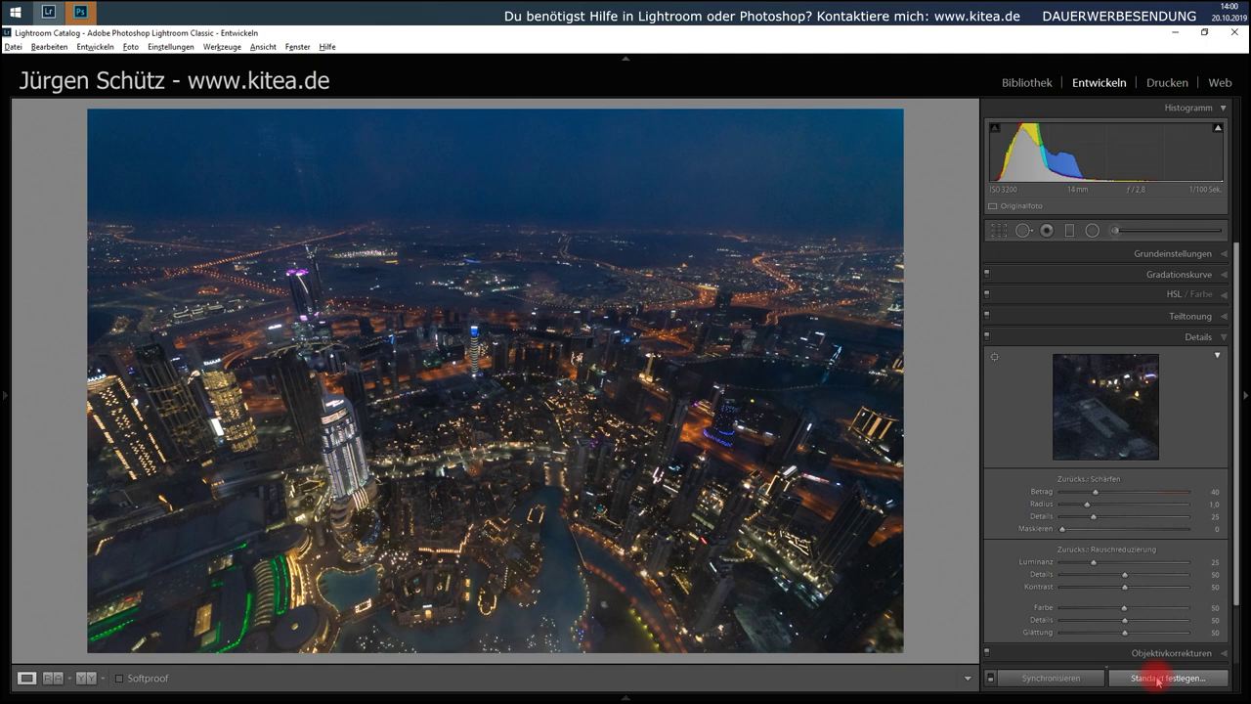